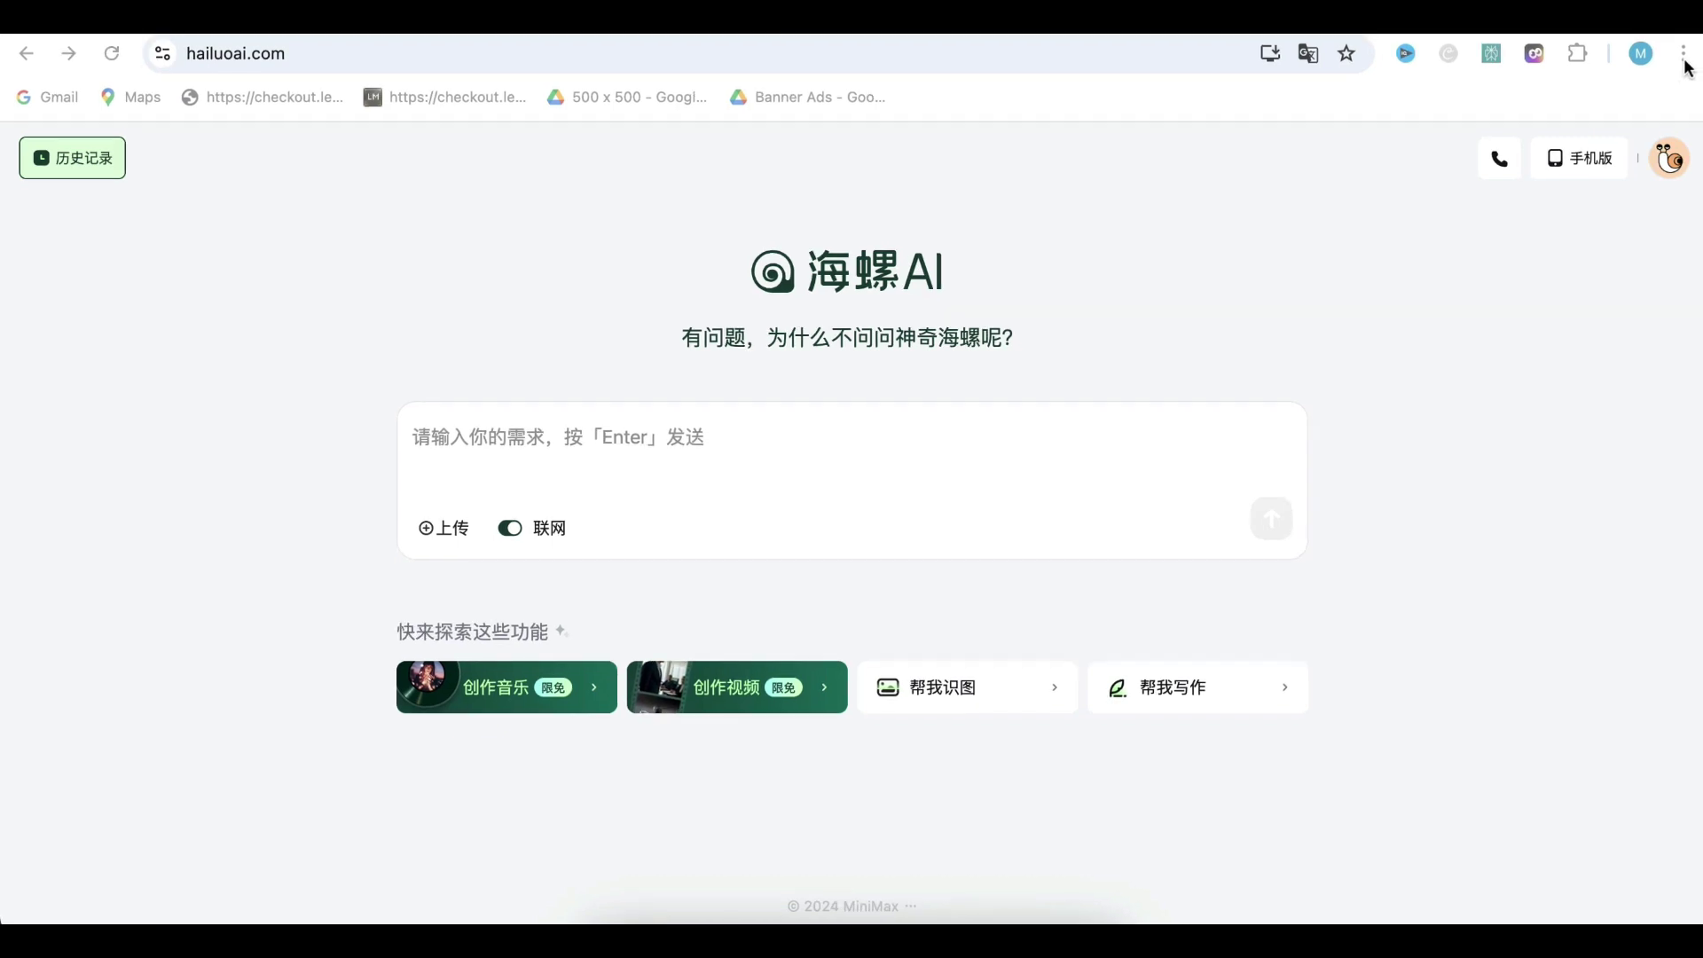
- Translate the Chinese Hailuo AI homepage into English with Chrome's Translate option
click(1683, 53)
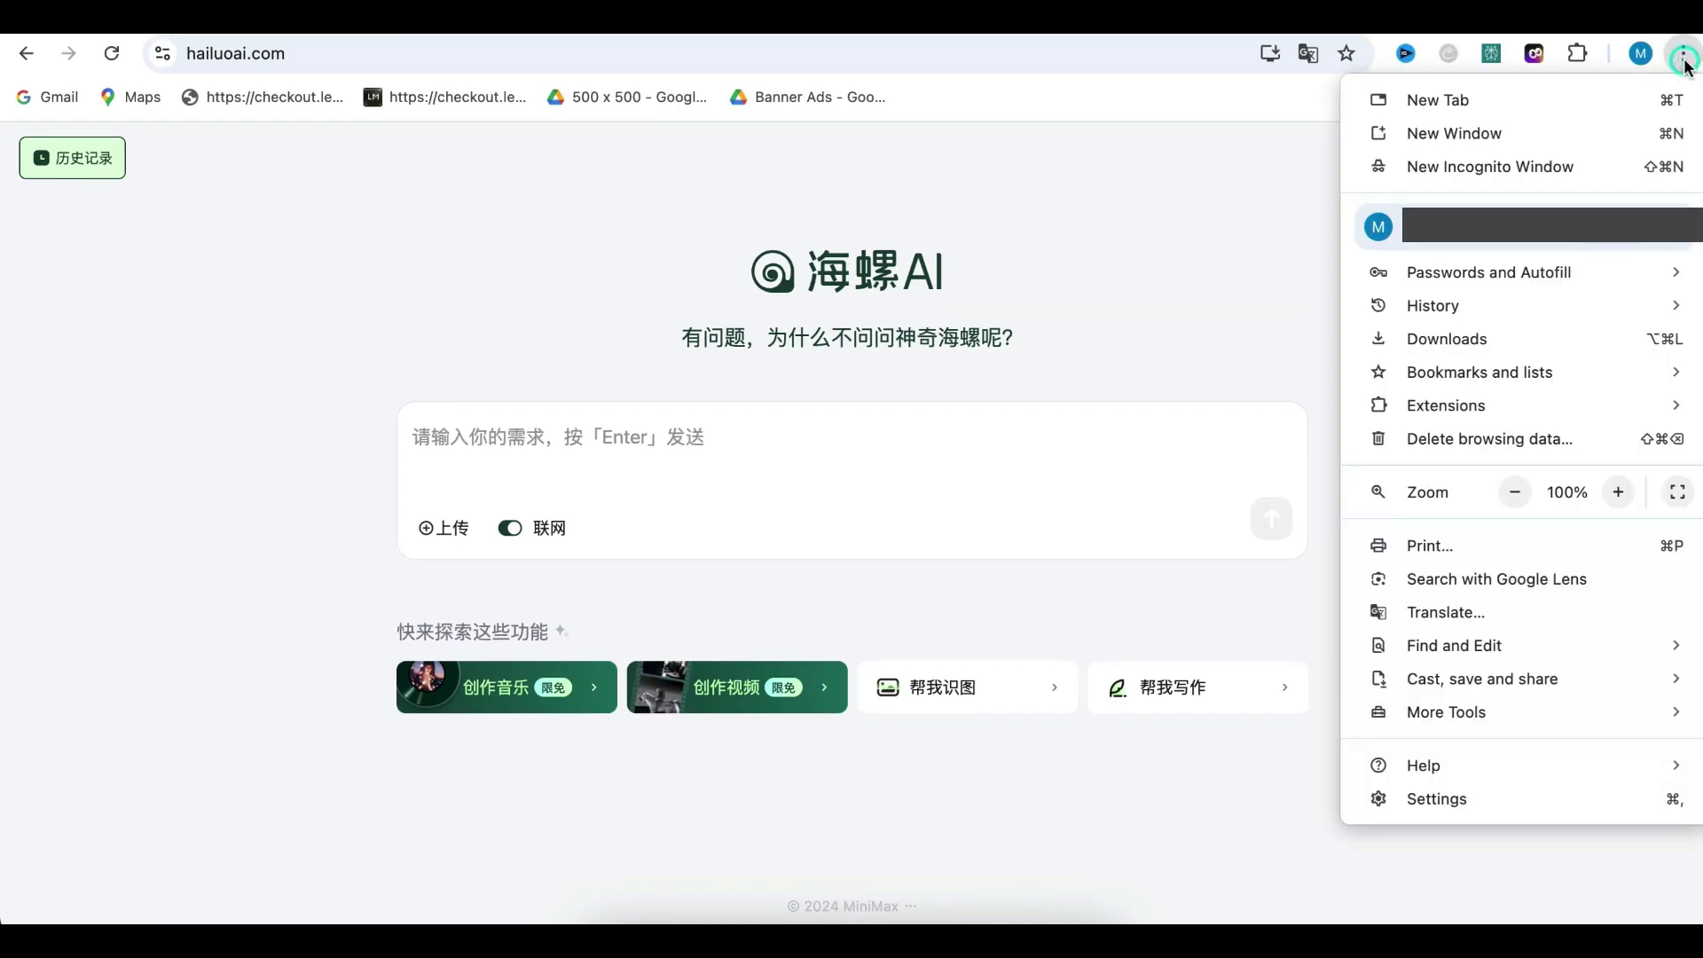
click(1466, 606)
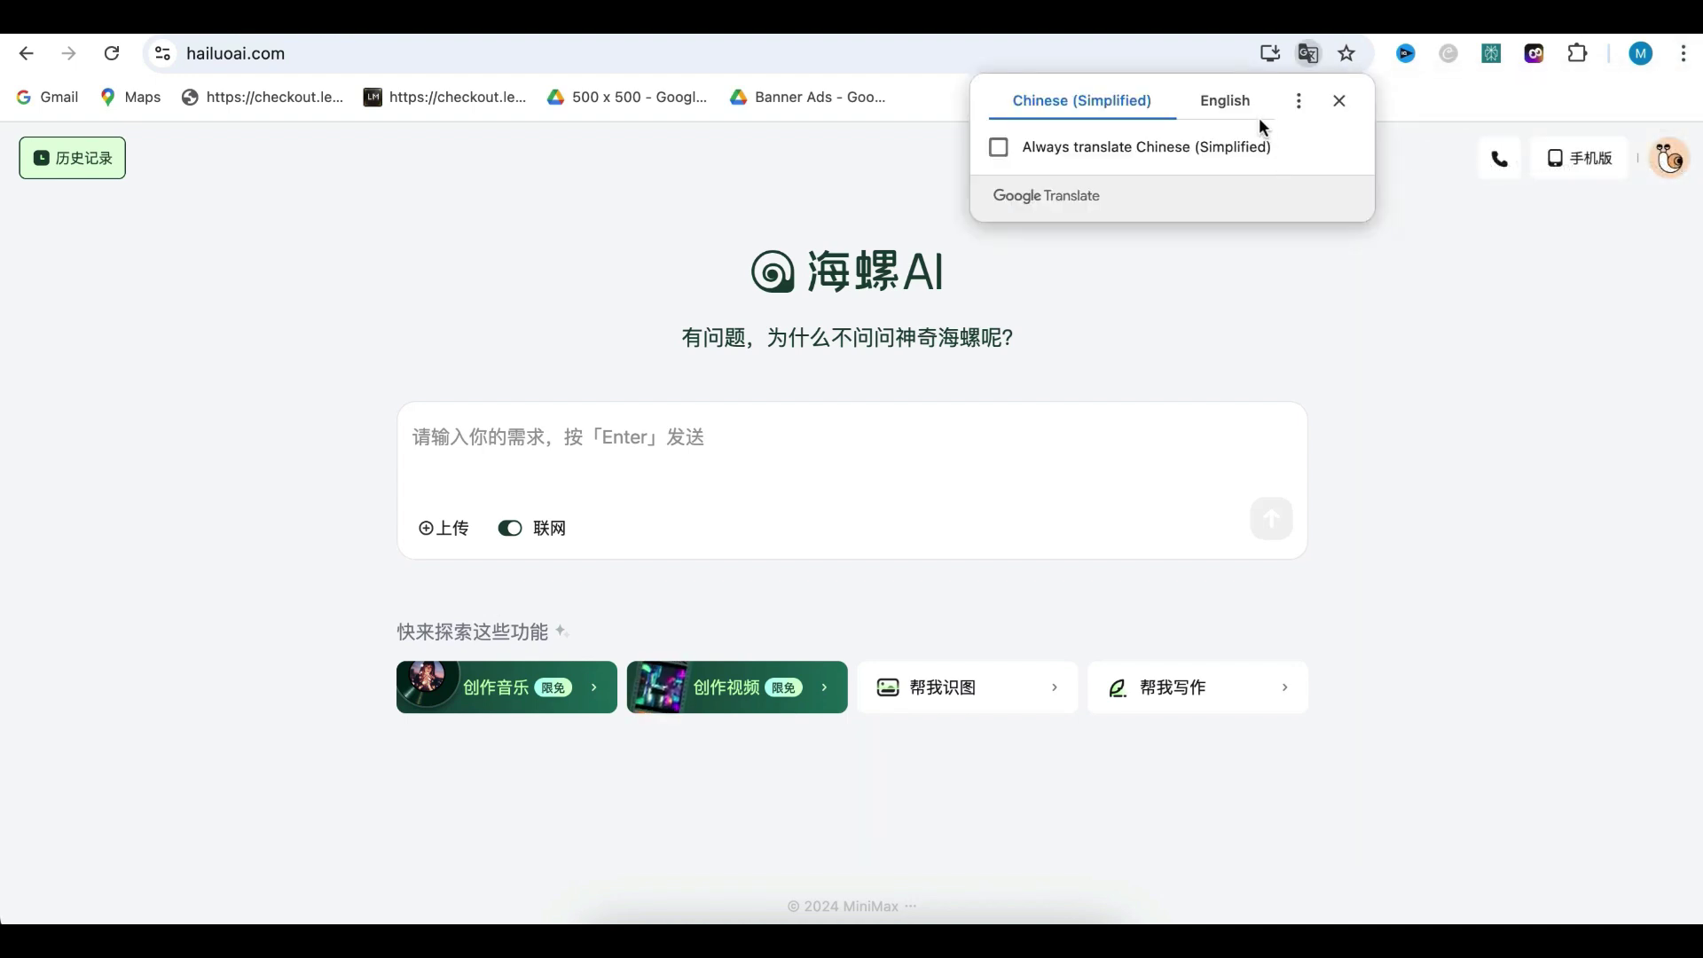
click(1238, 102)
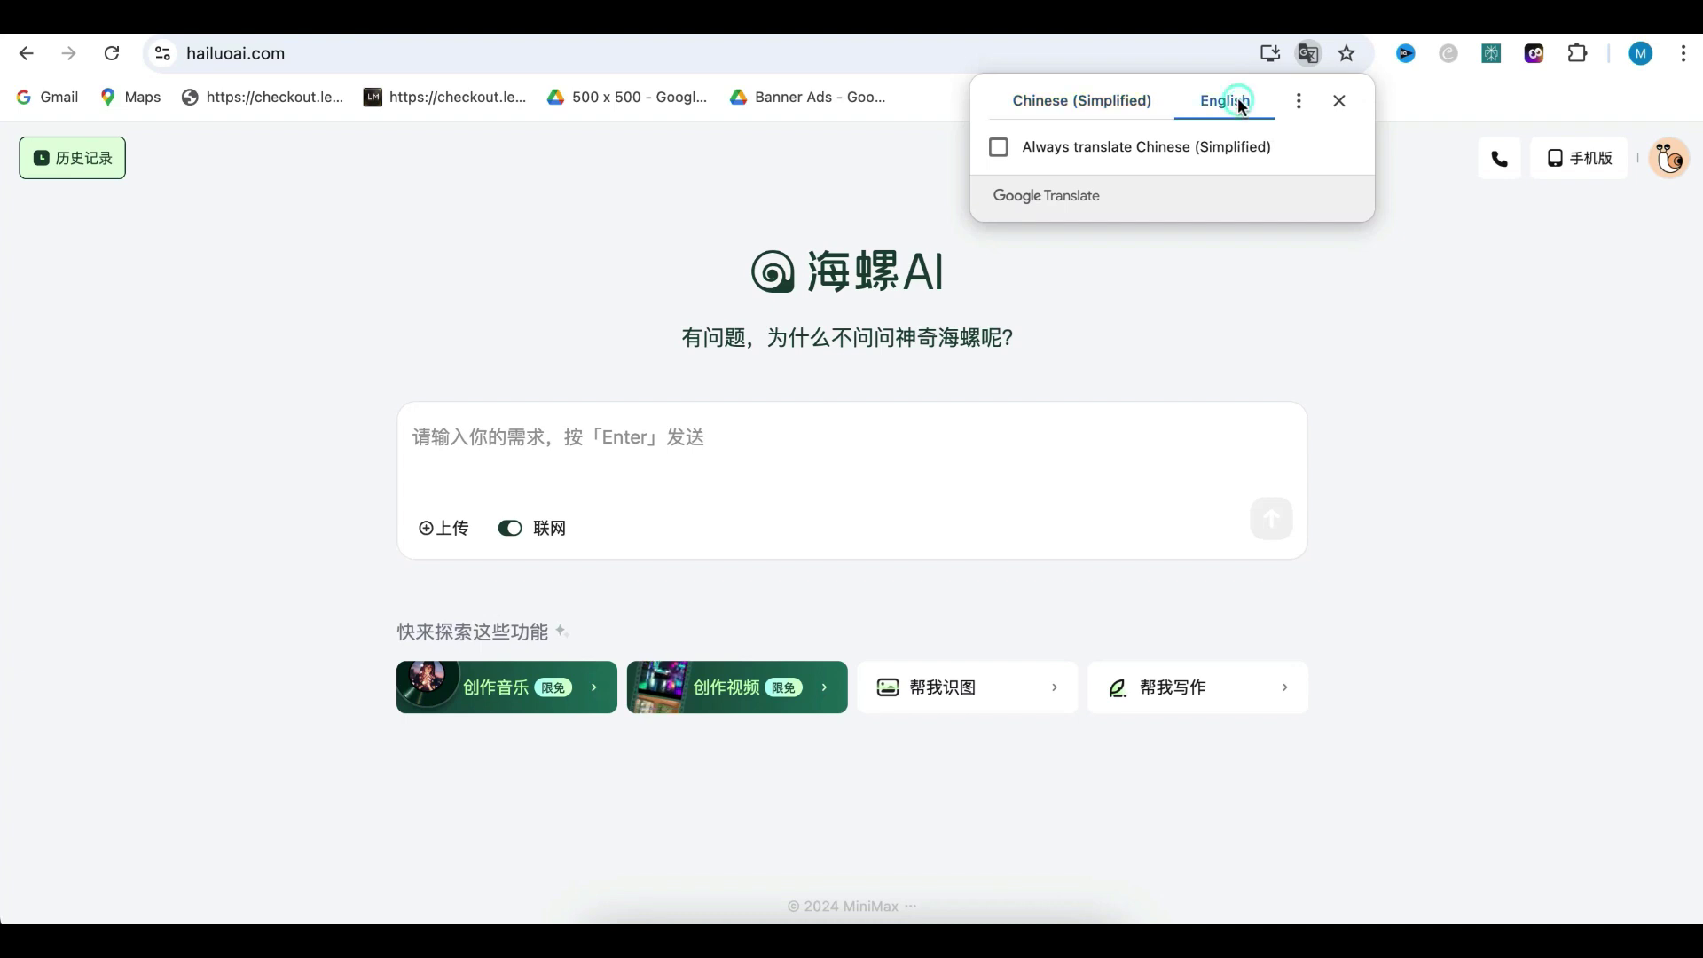
- Dismiss the Google Translate popup
click(981, 373)
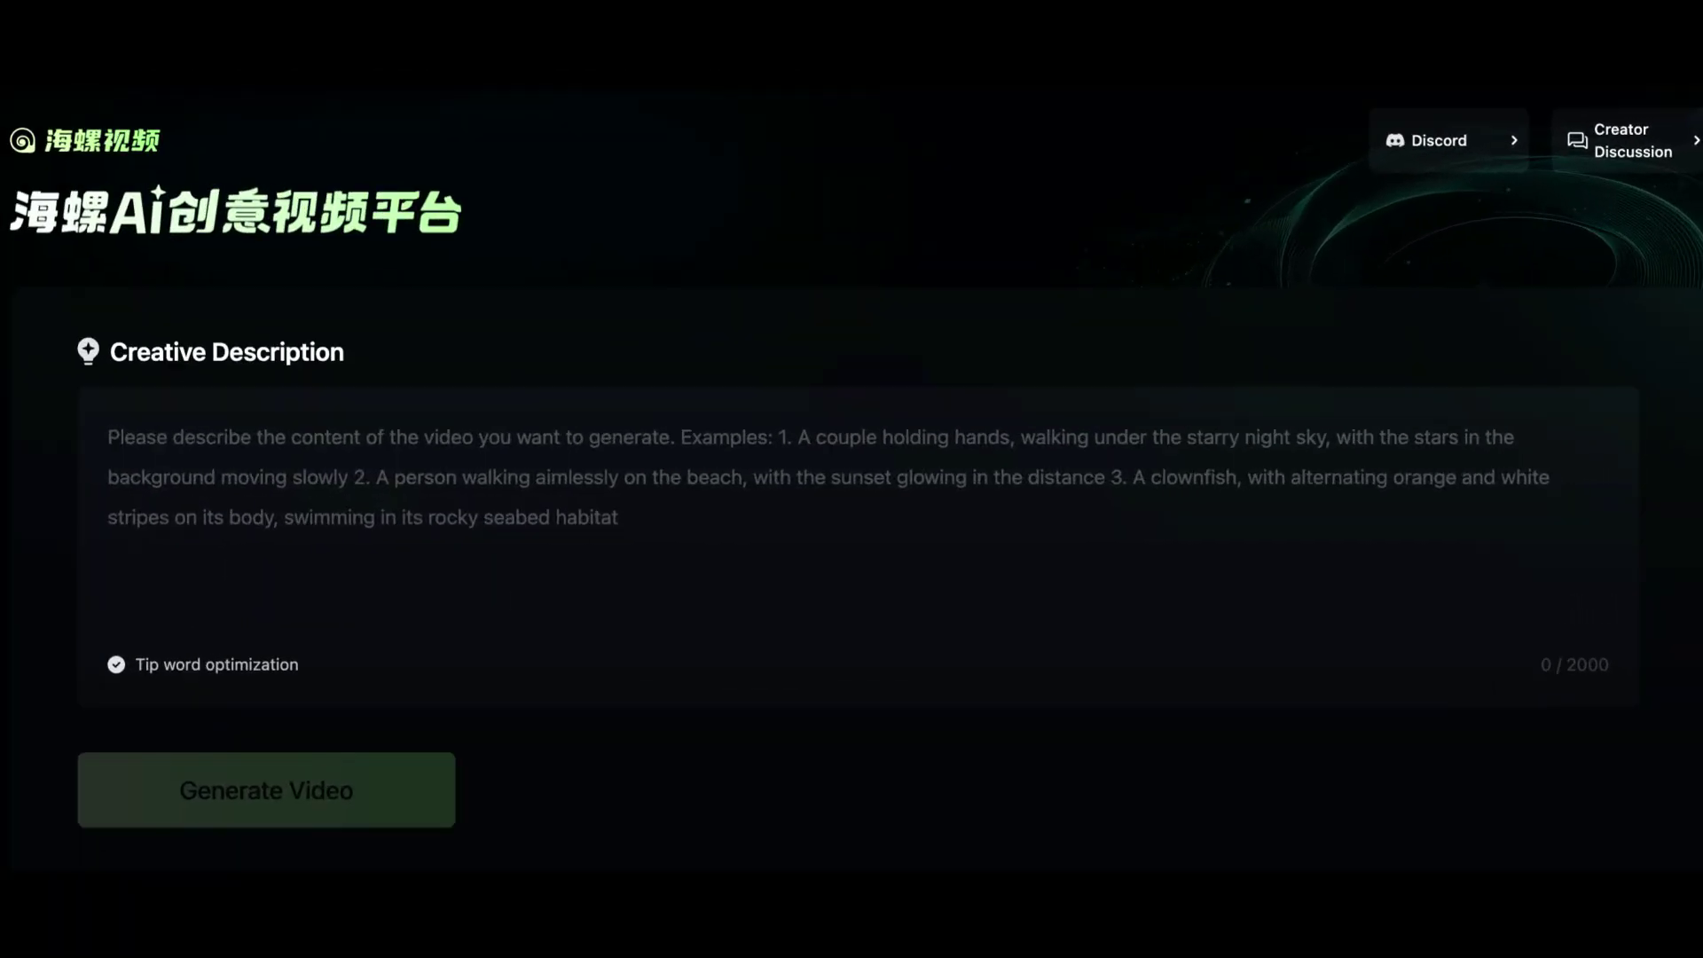
scroll(1179, 320, down, 3)
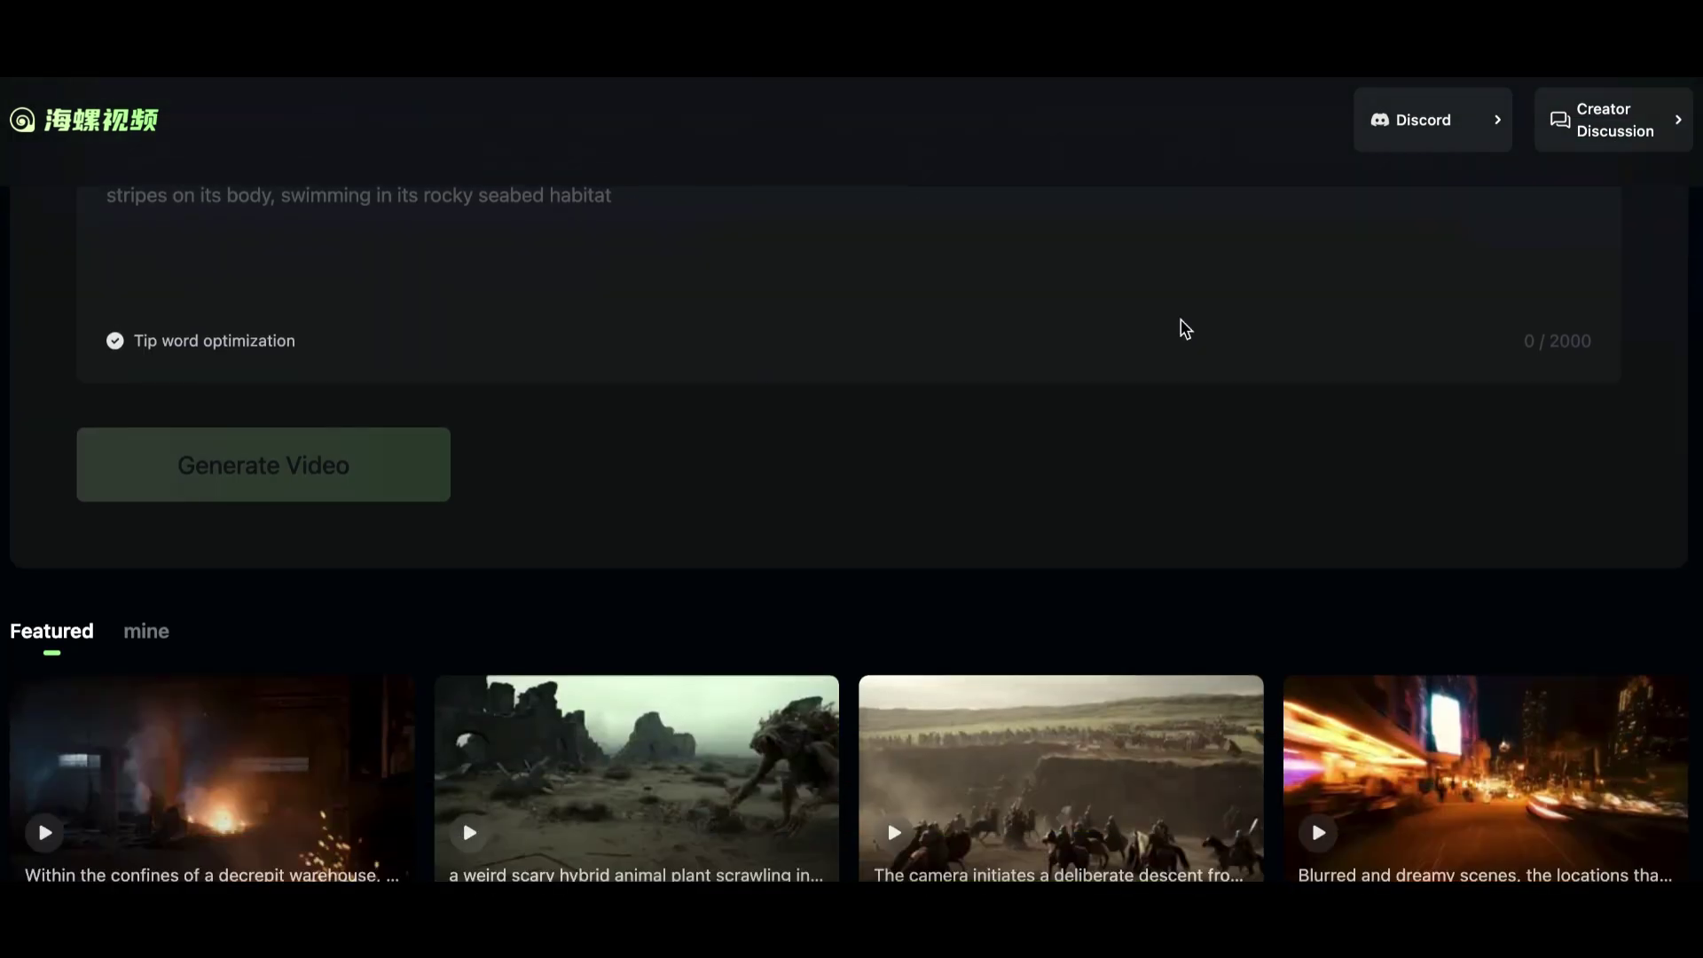
scroll(1185, 329, down, 2)
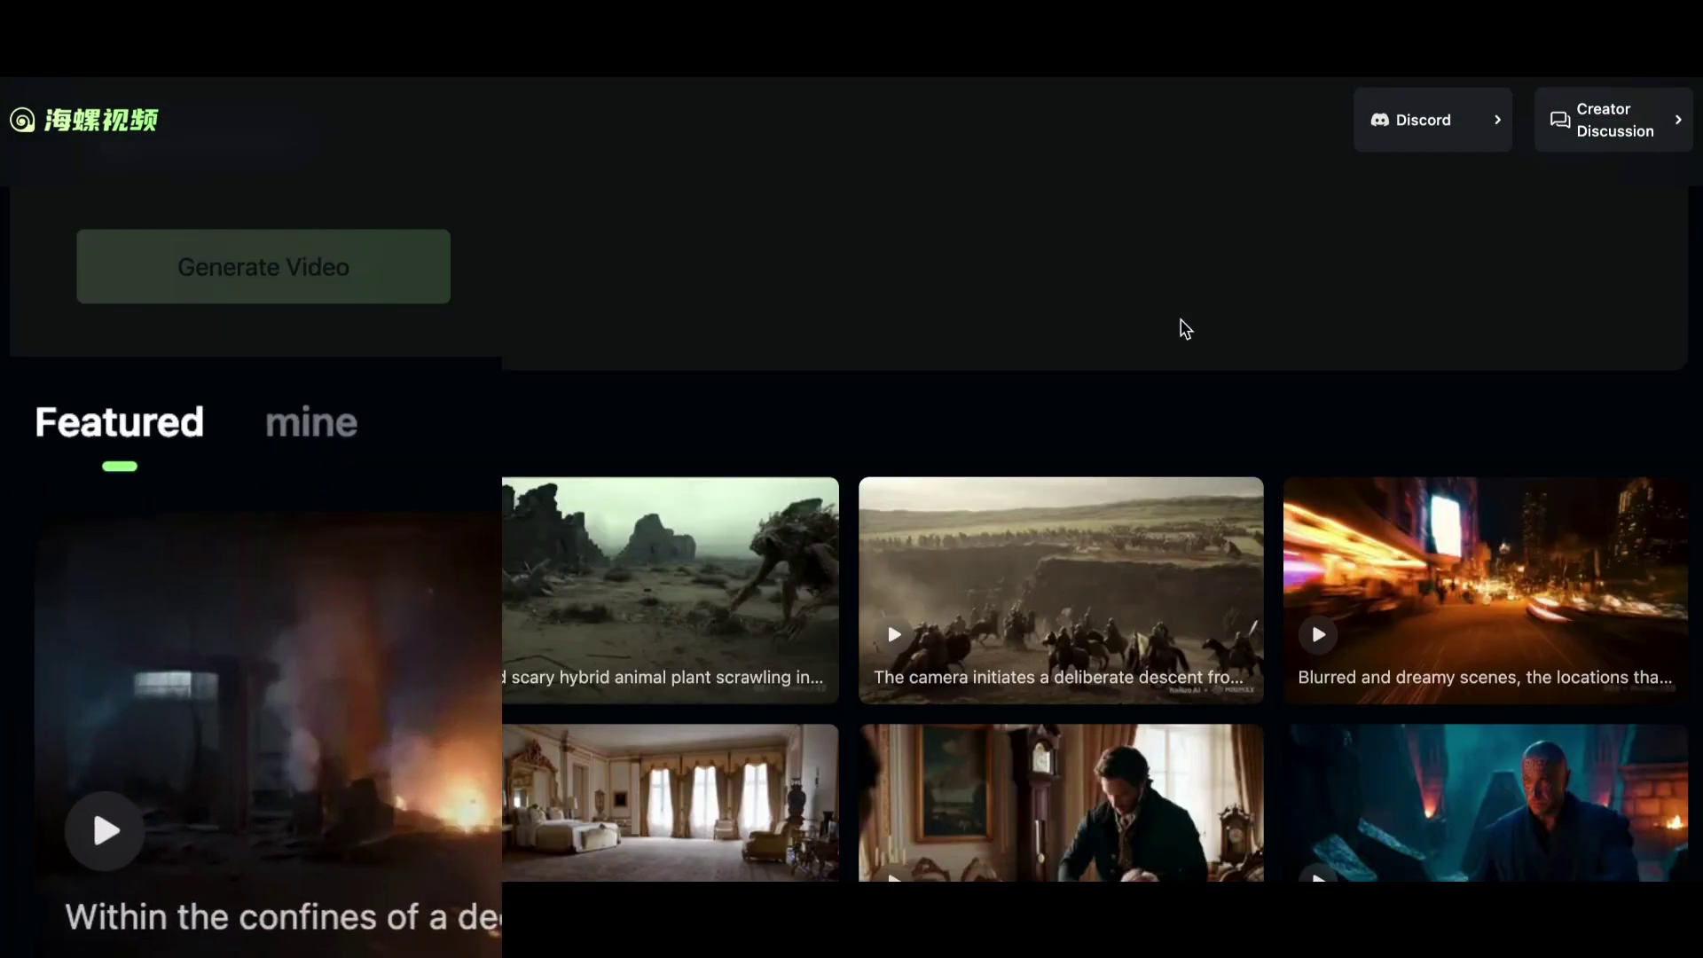
scroll(1185, 330, down, 4)
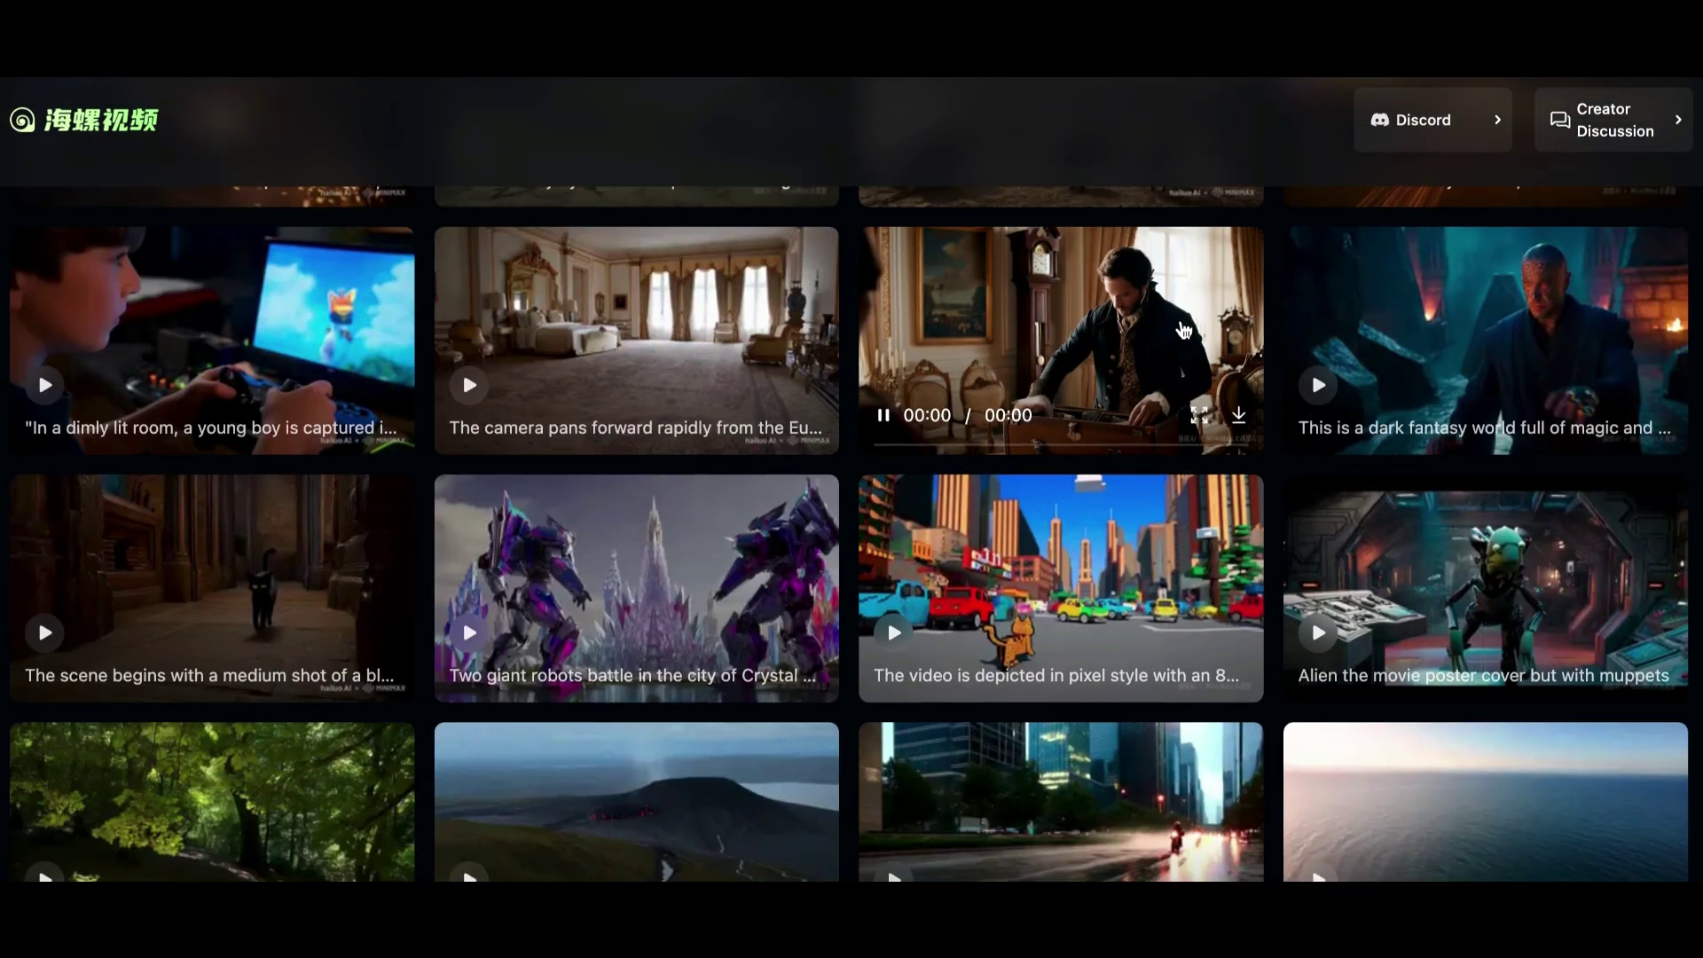
scroll(1184, 330, down, 2)
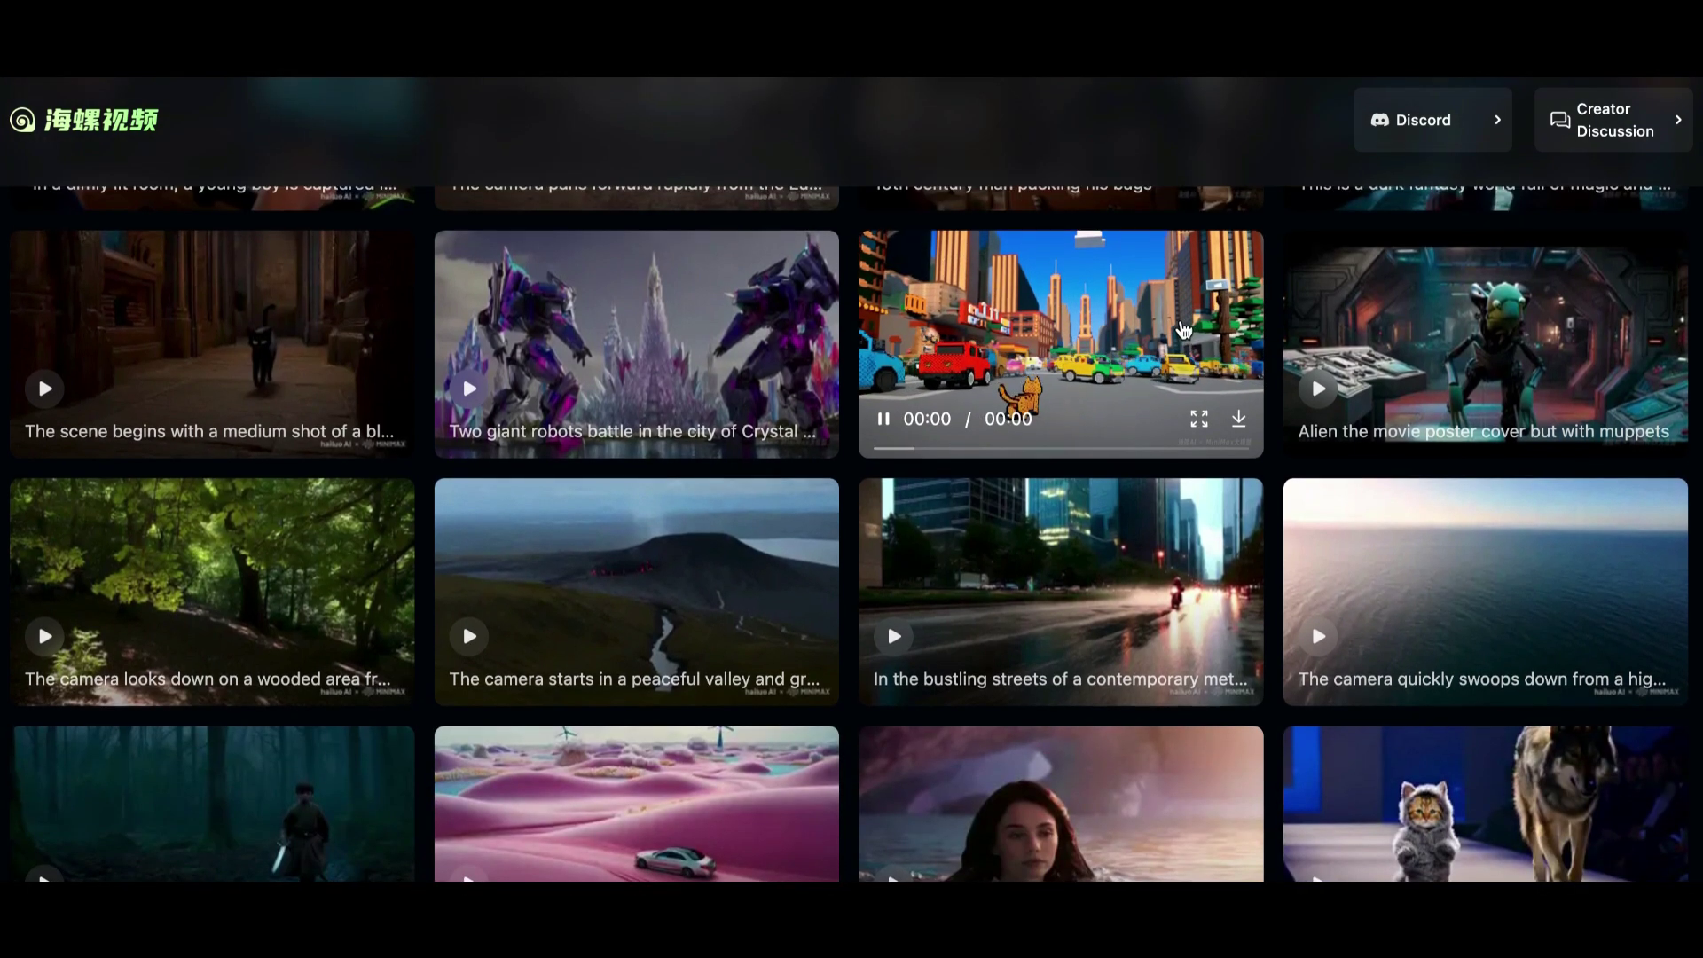
scroll(1184, 331, up, 2)
scroll(1183, 330, up, 2)
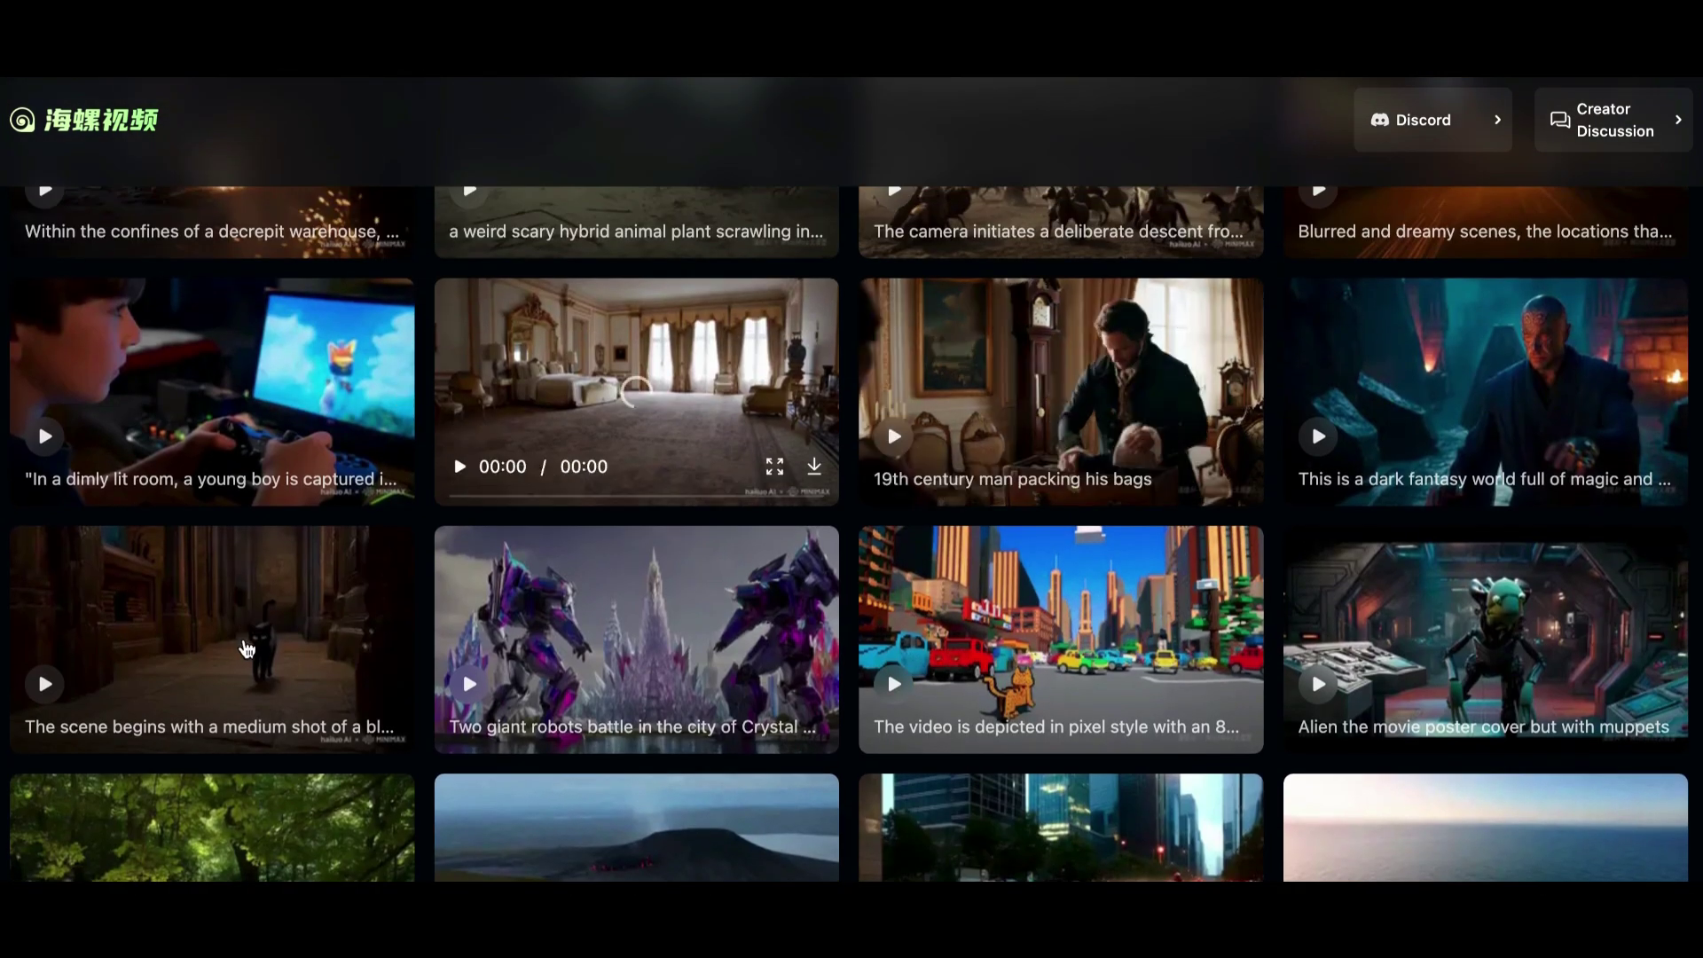
- Preview the black-cat library video enlarged and select its creative description
click(245, 649)
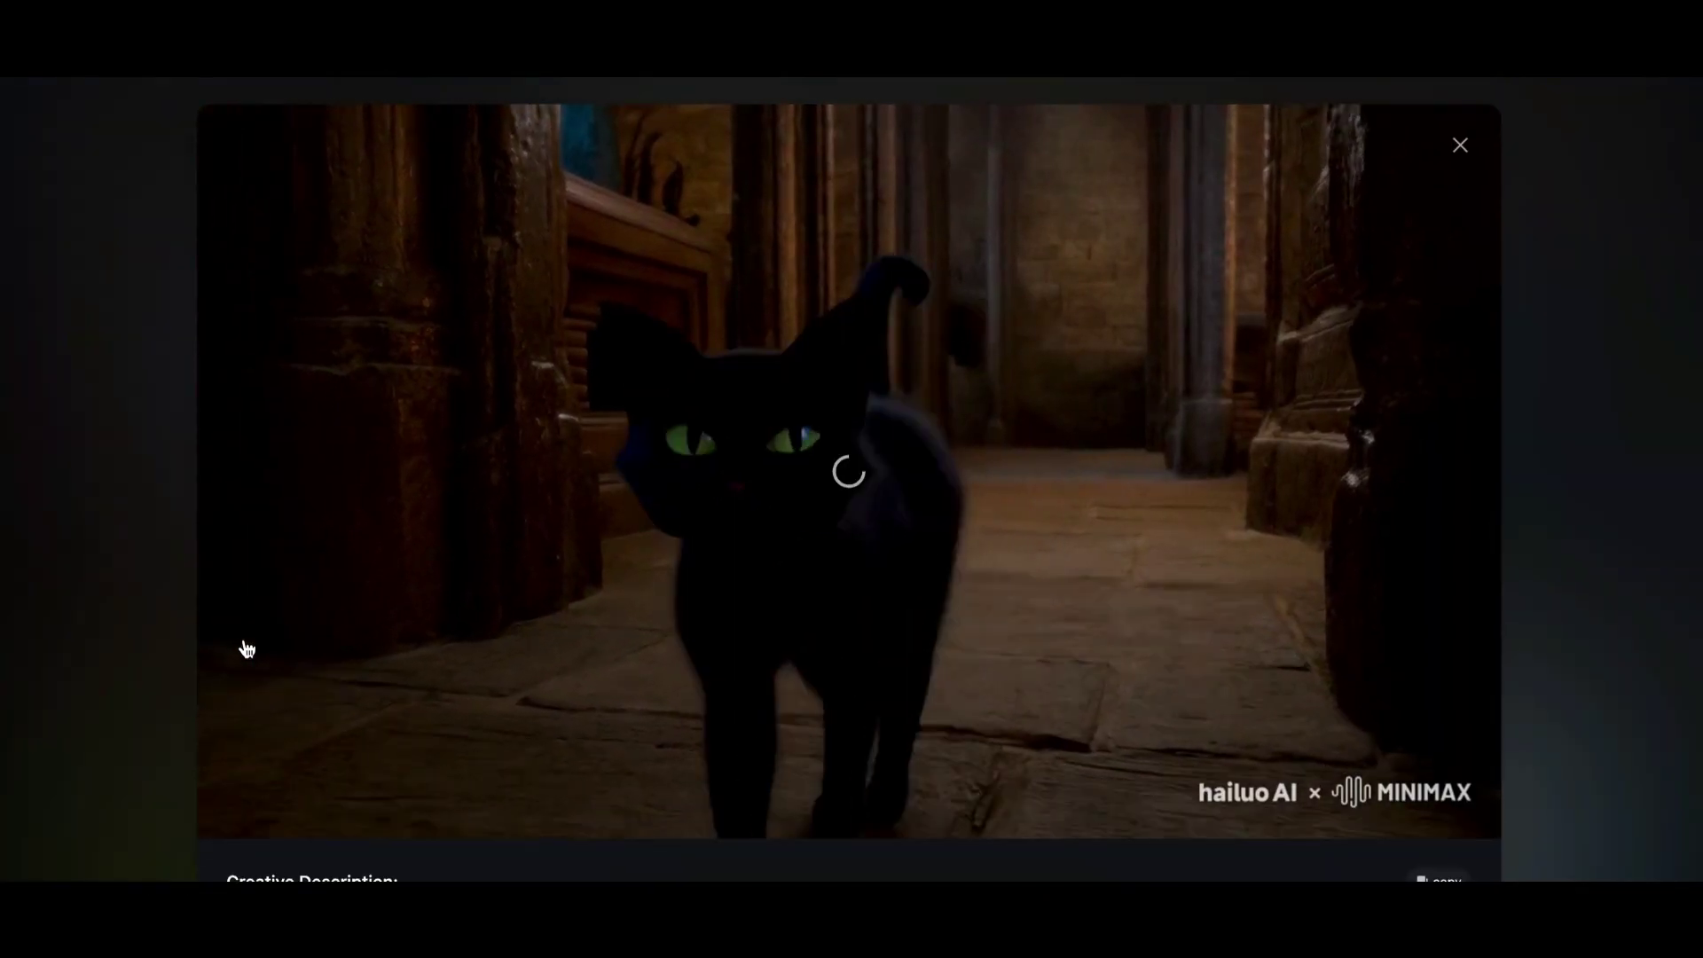
scroll(245, 650, down, 1)
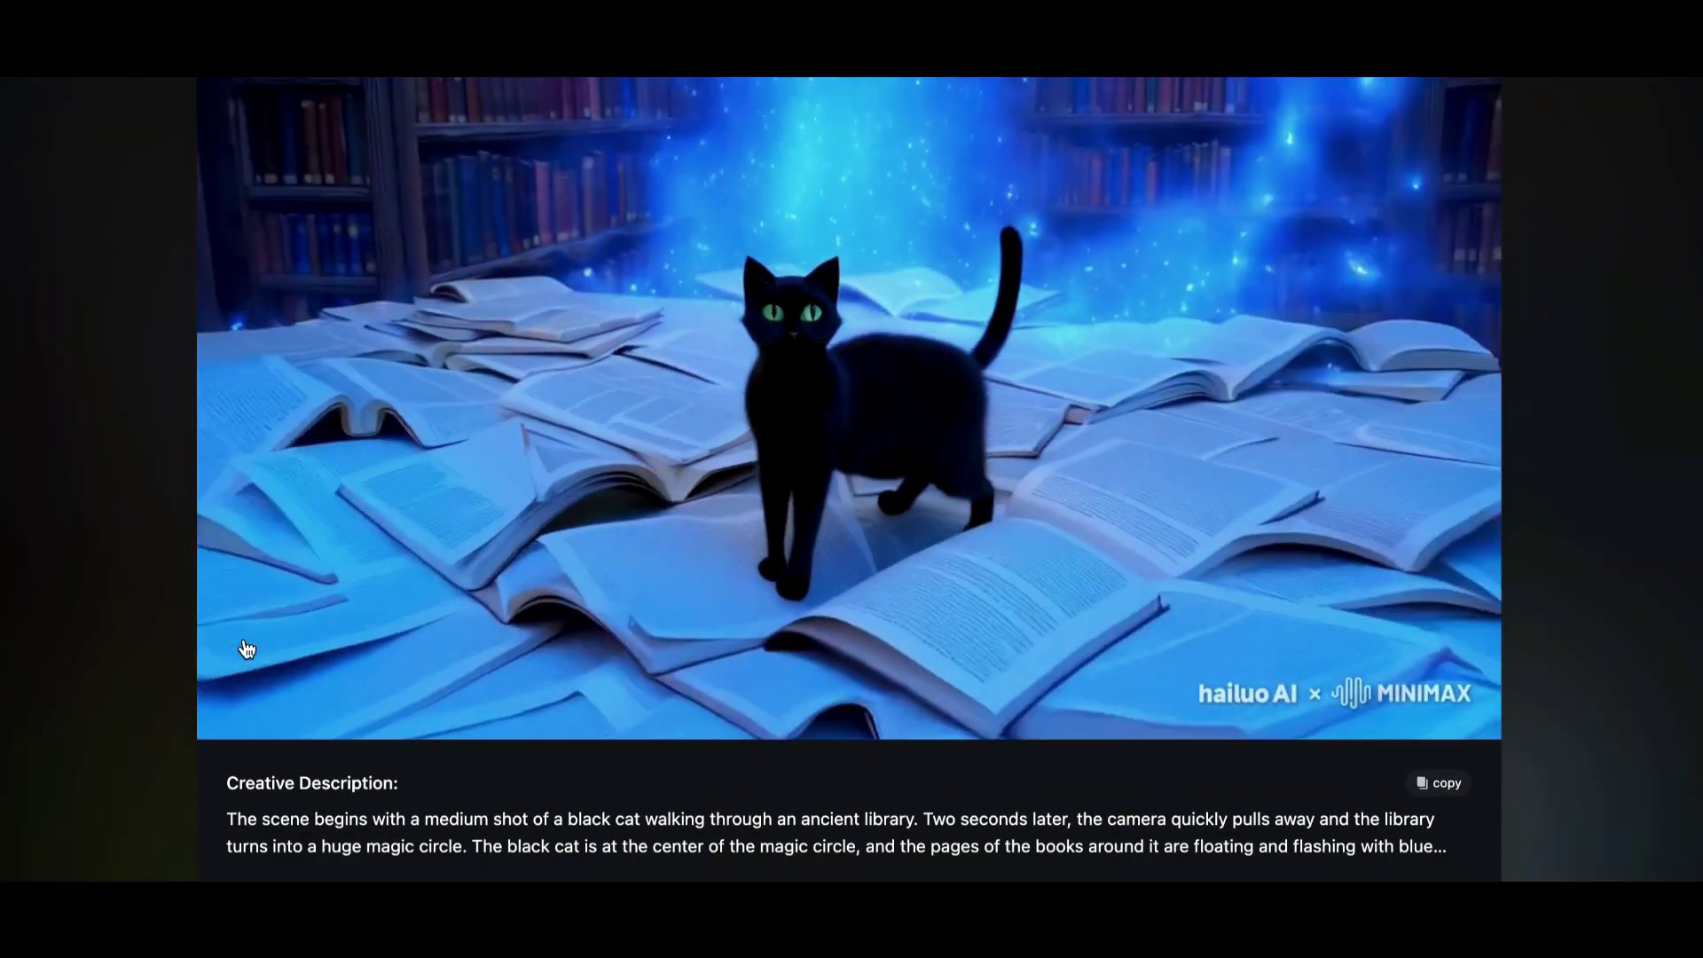
scroll(246, 649, down, 1)
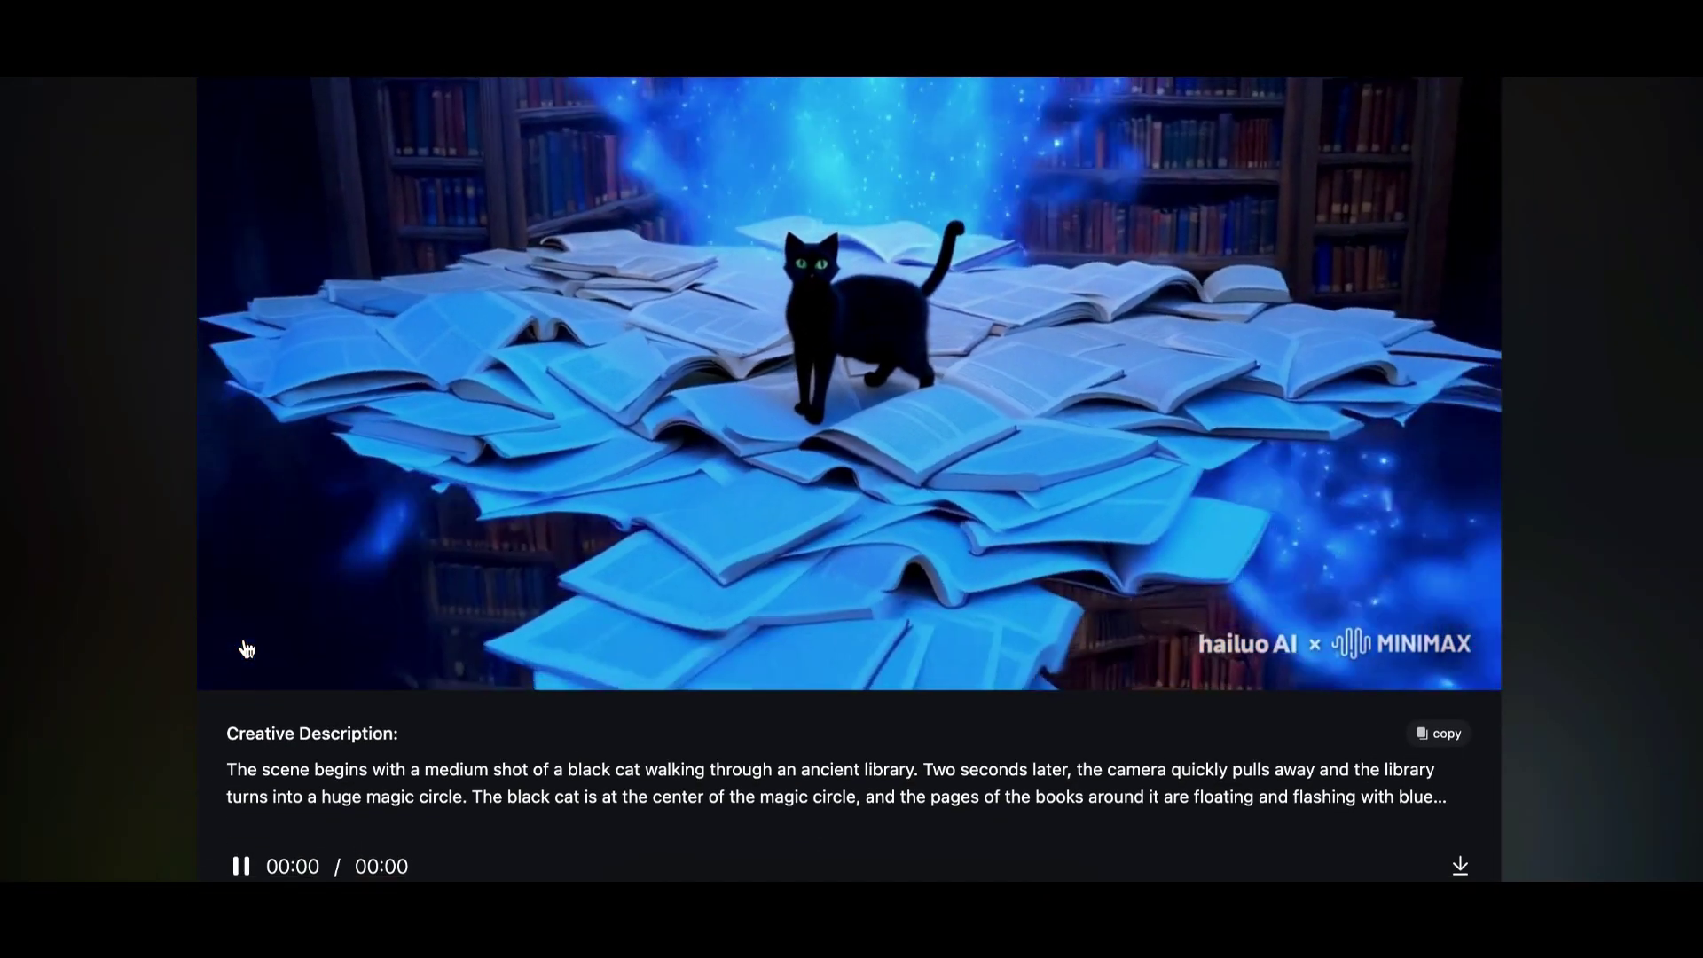
scroll(246, 649, down, 1)
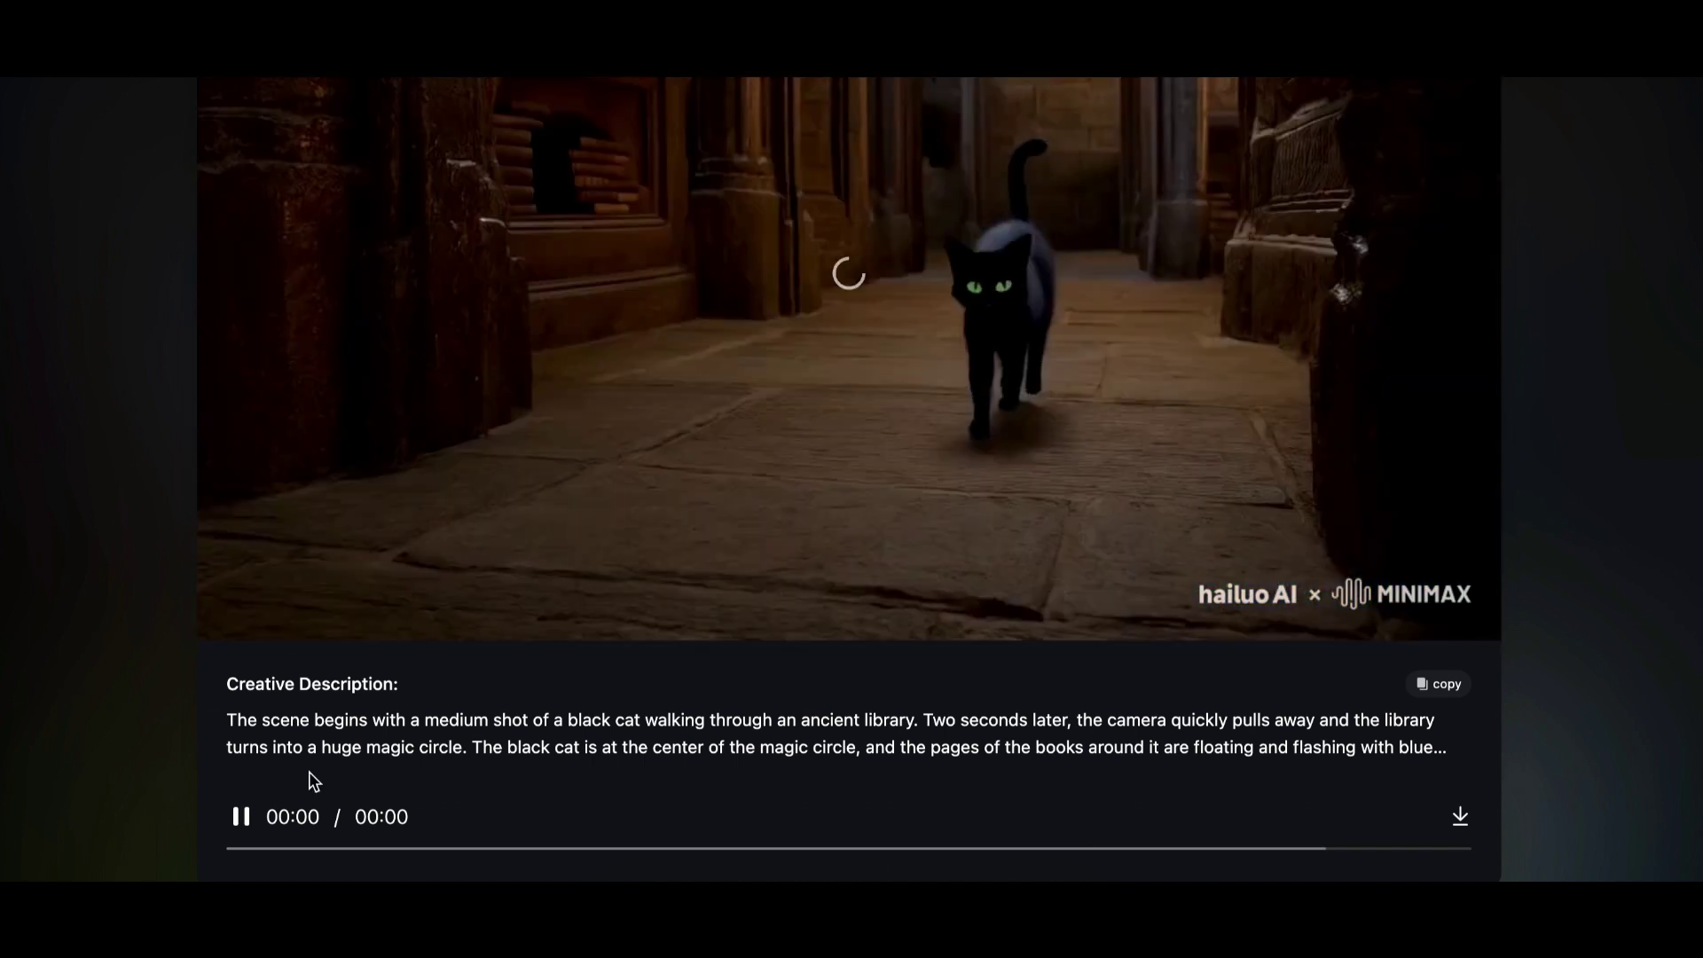
drag(239, 708, 919, 816)
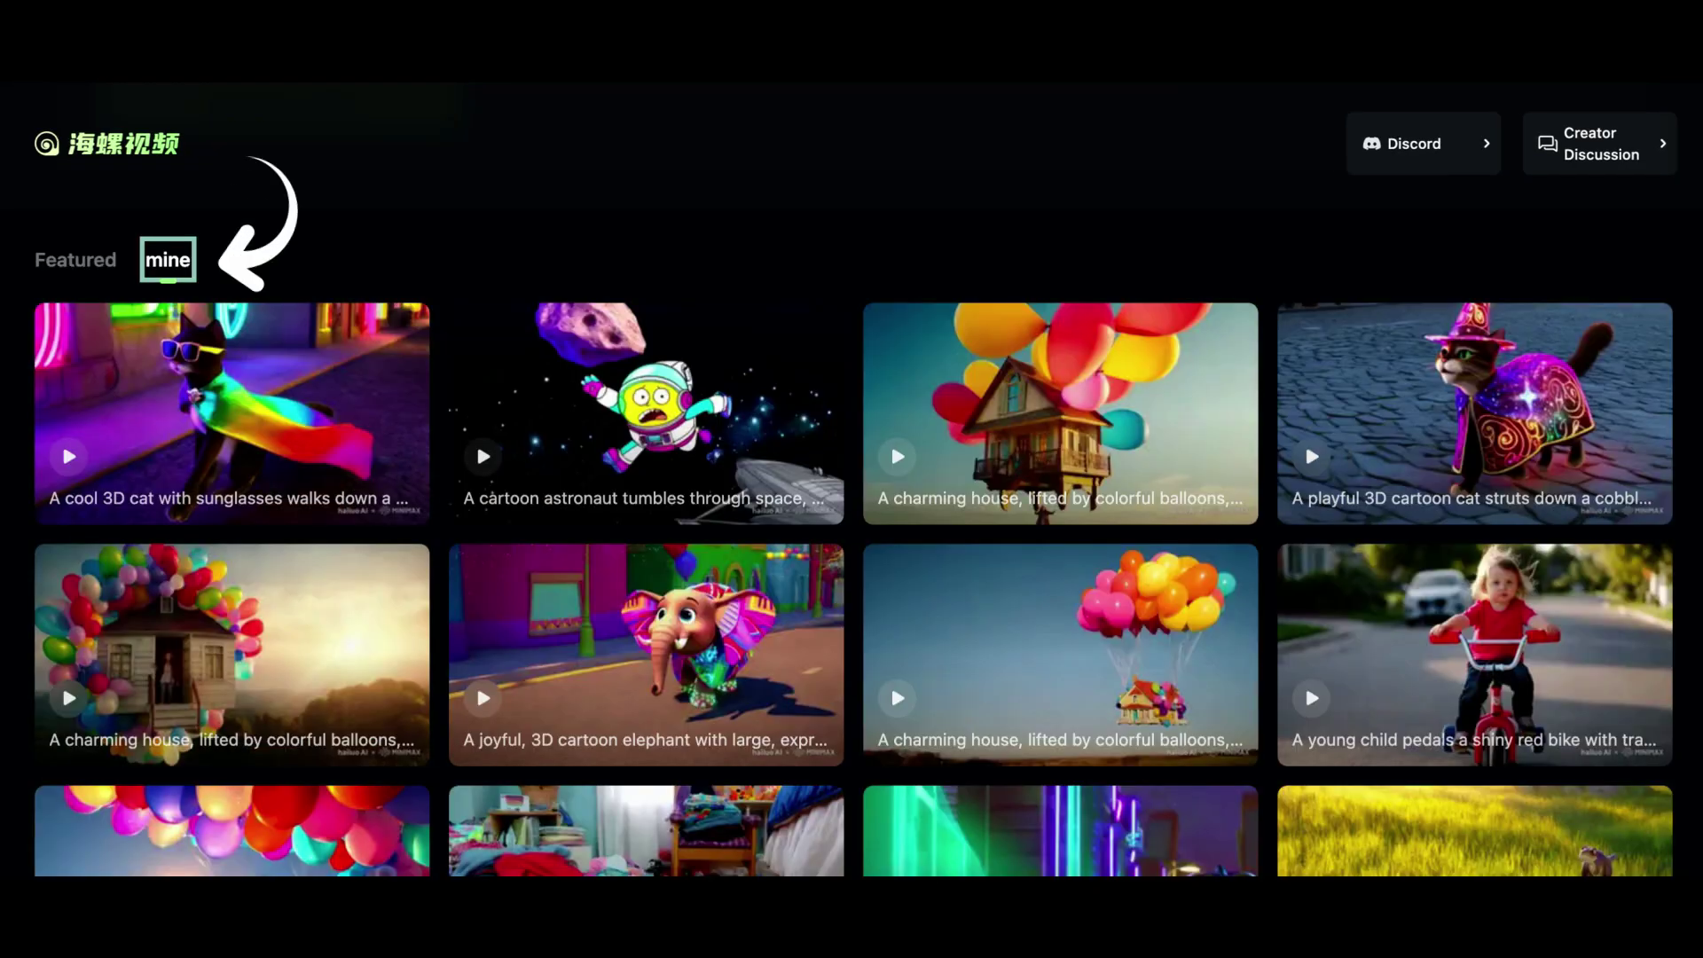
scroll(169, 291, down, 1)
scroll(170, 292, down, 4)
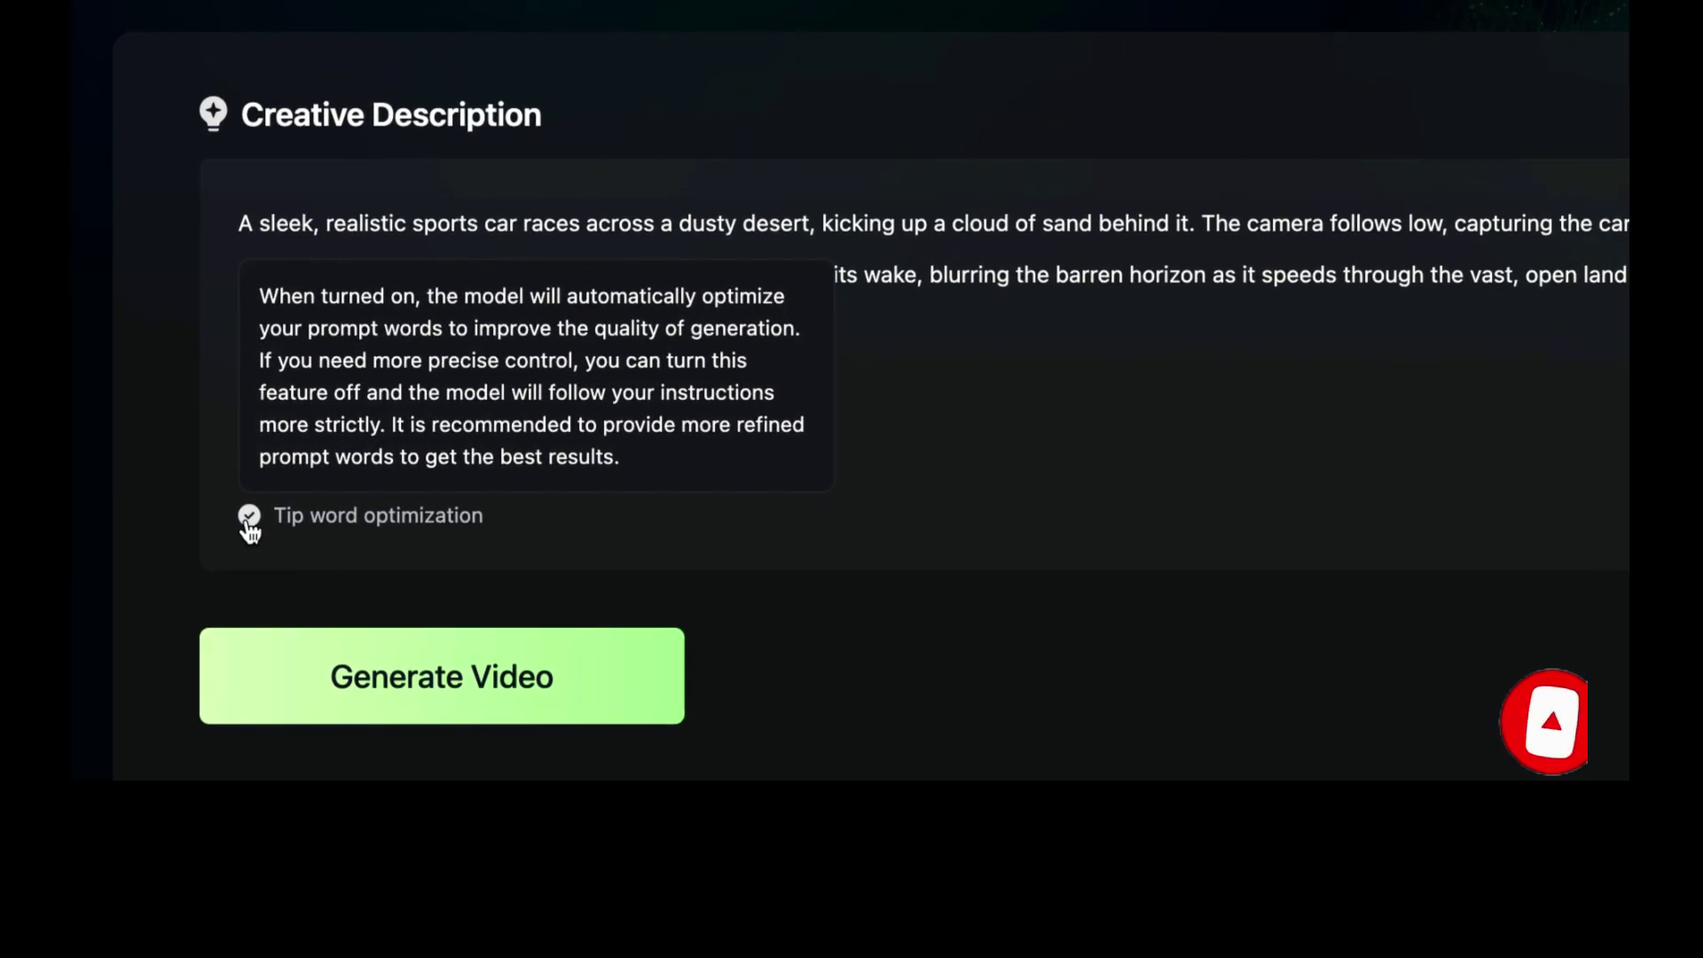
- Toggle Tip word optimization off and back on, then generate the desert sports-car video
click(236, 520)
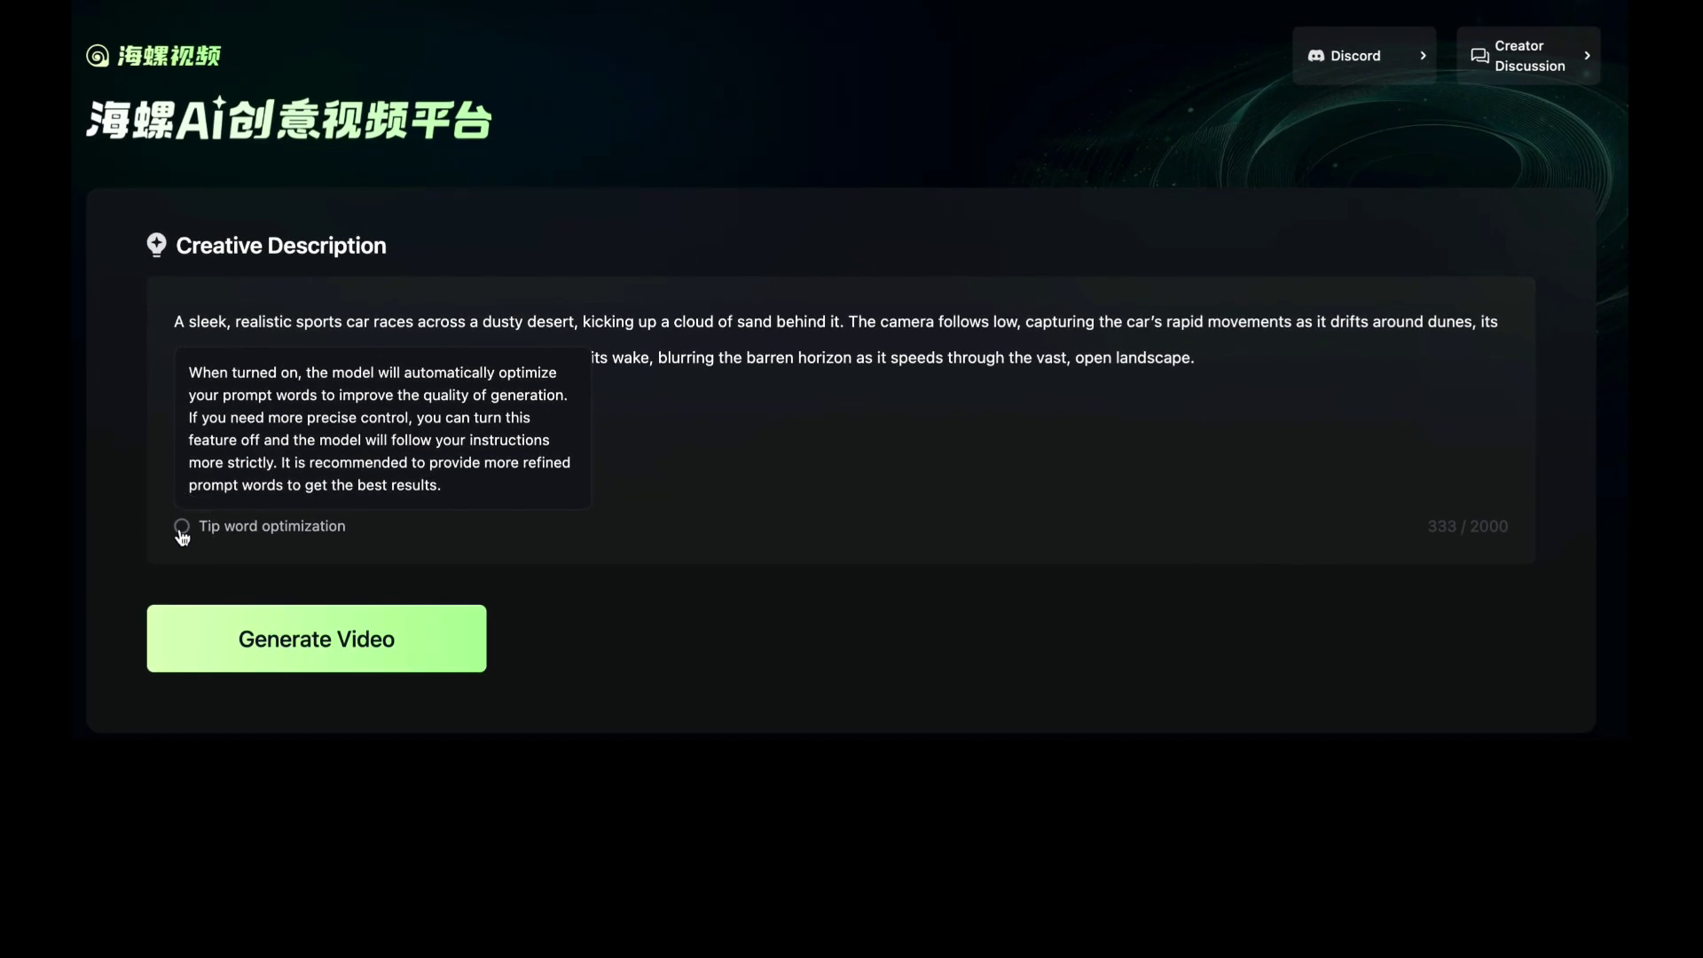
click(182, 529)
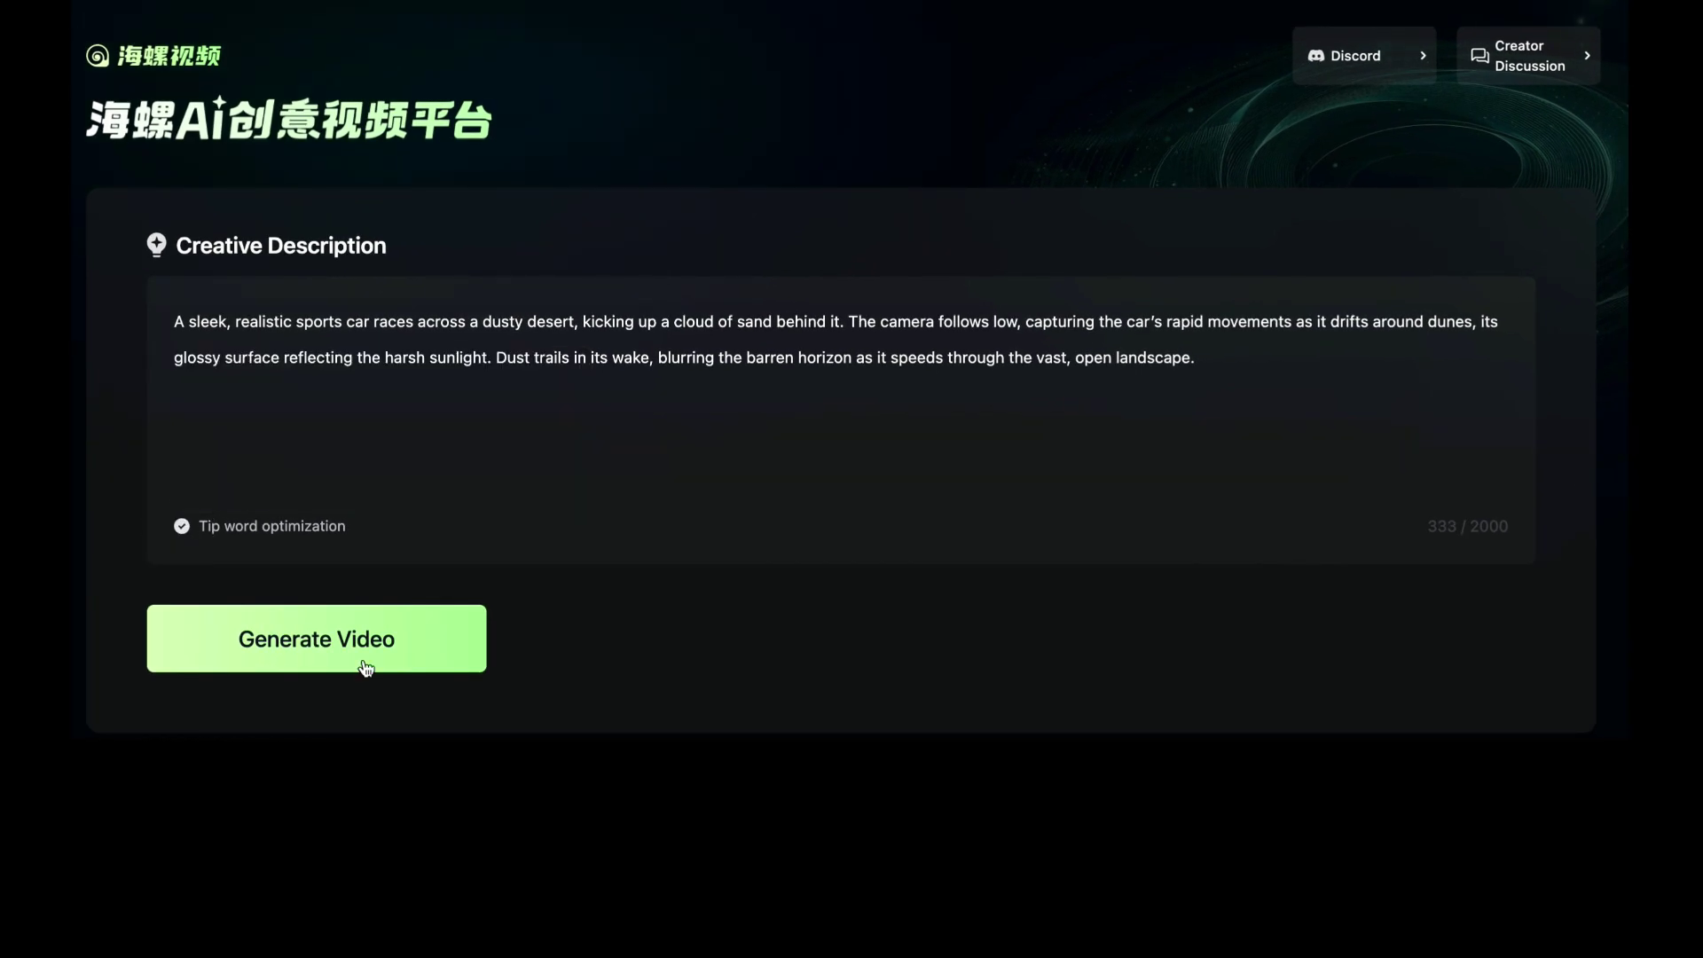
click(365, 667)
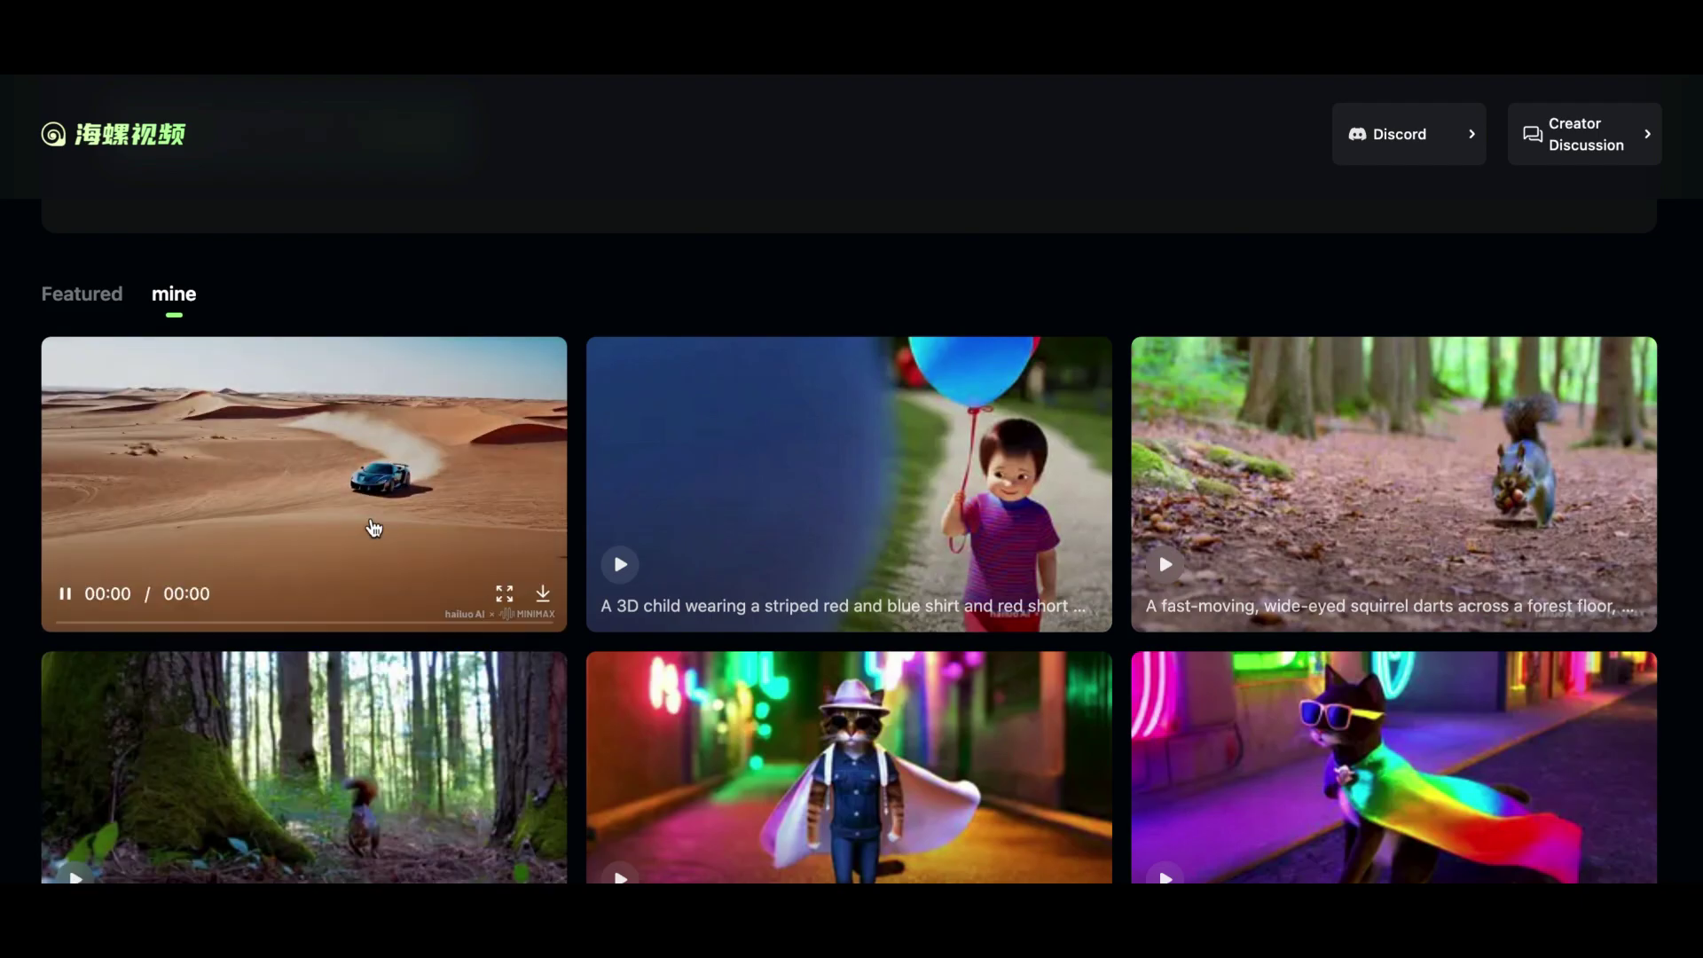
- Open the desert sports-car video card from the mine gallery in an enlarged preview
click(374, 530)
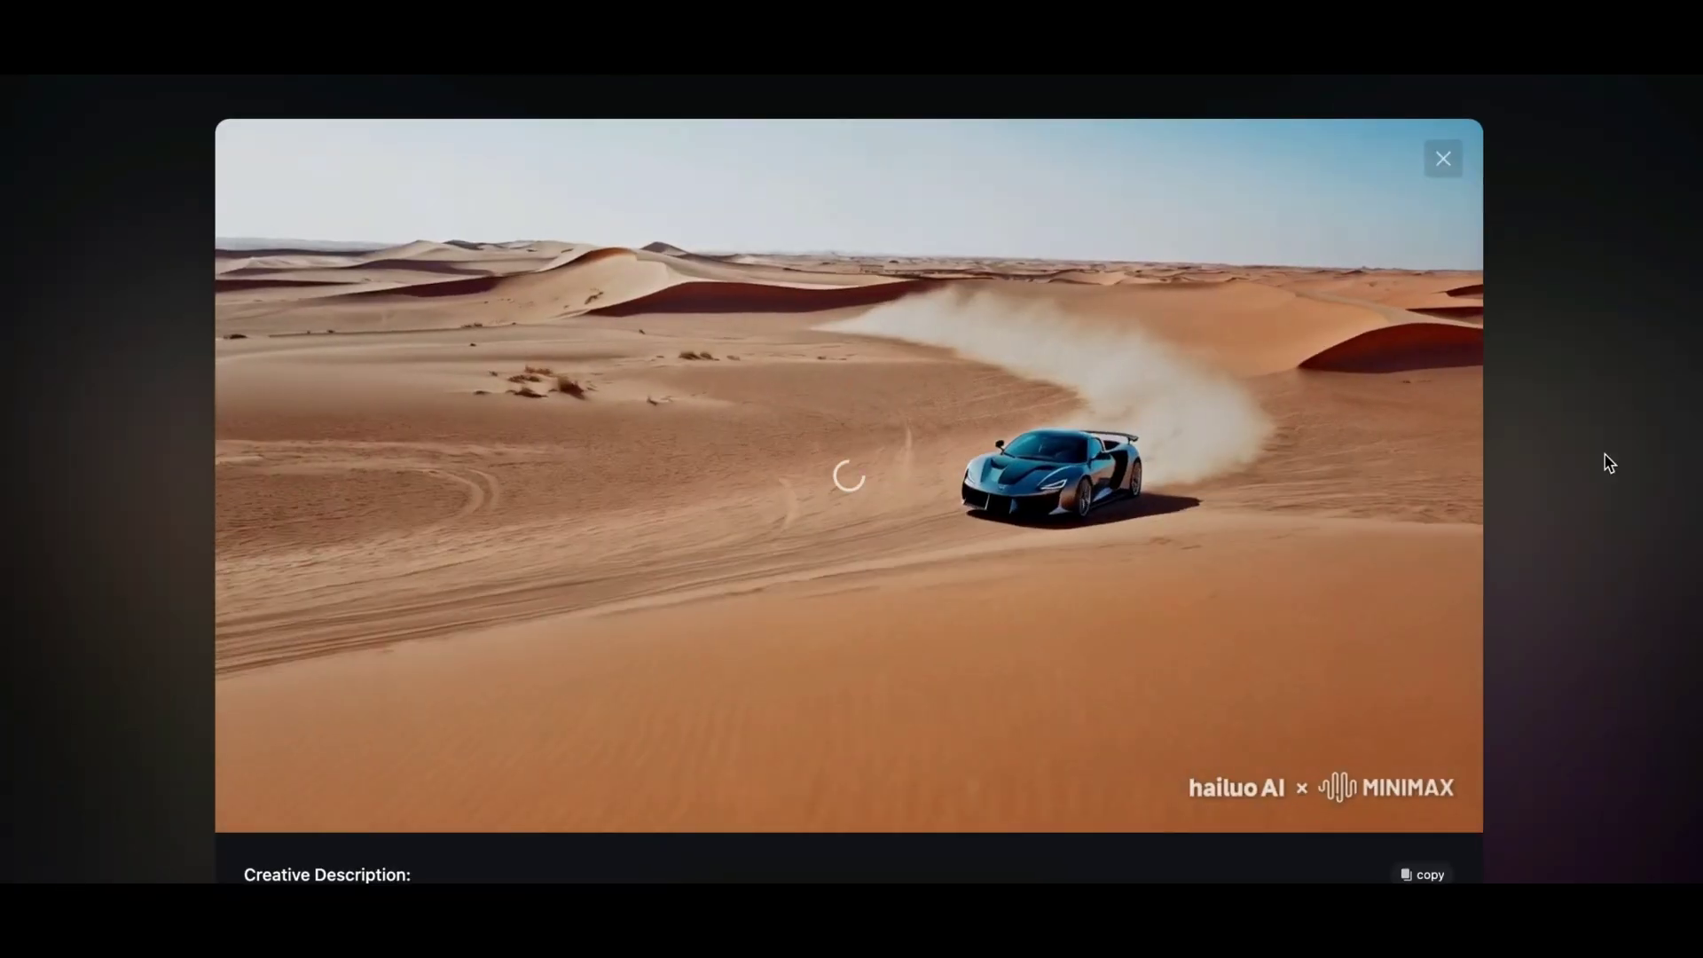